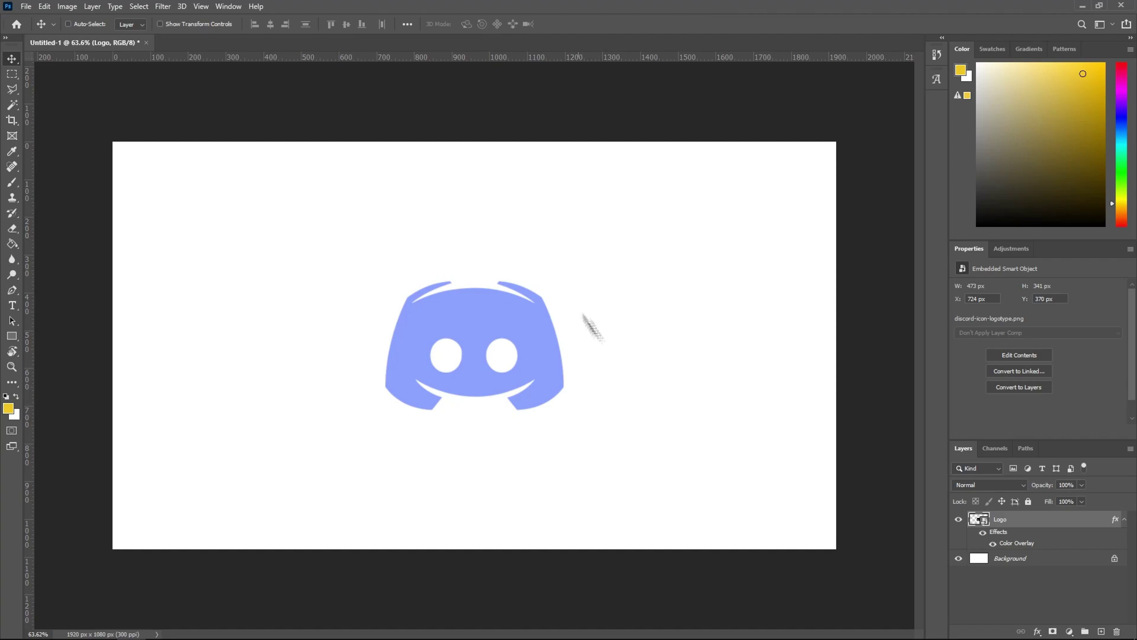
- Extrude the Logo layer into a 3D mesh (28.93 px depth) and switch to the 3D workspace
right_click(1037, 526)
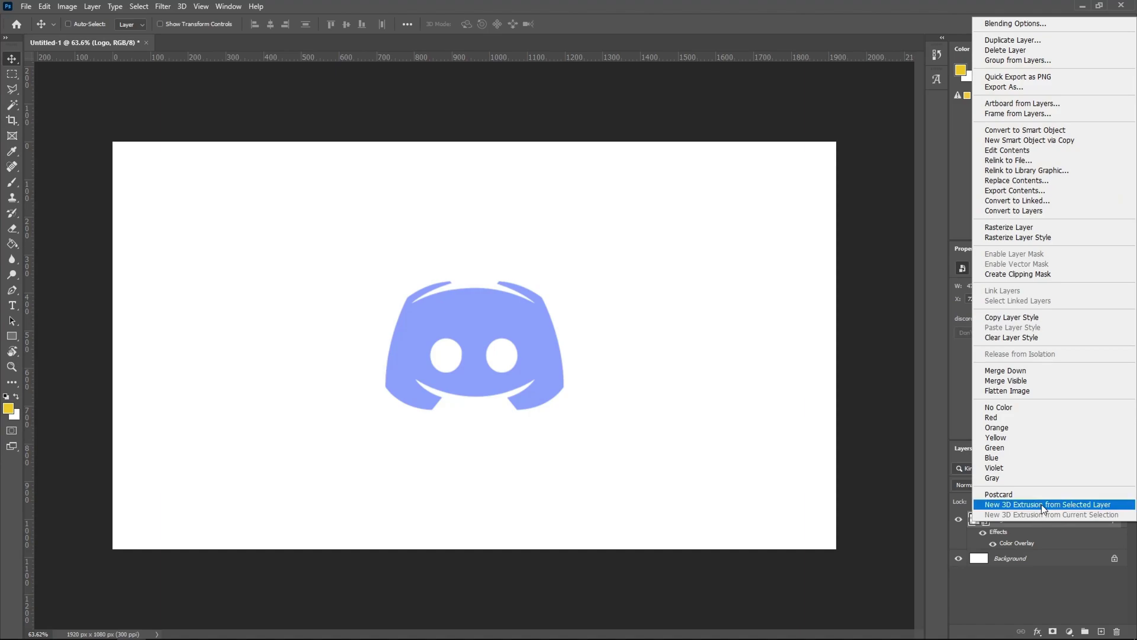
left_click(1041, 504)
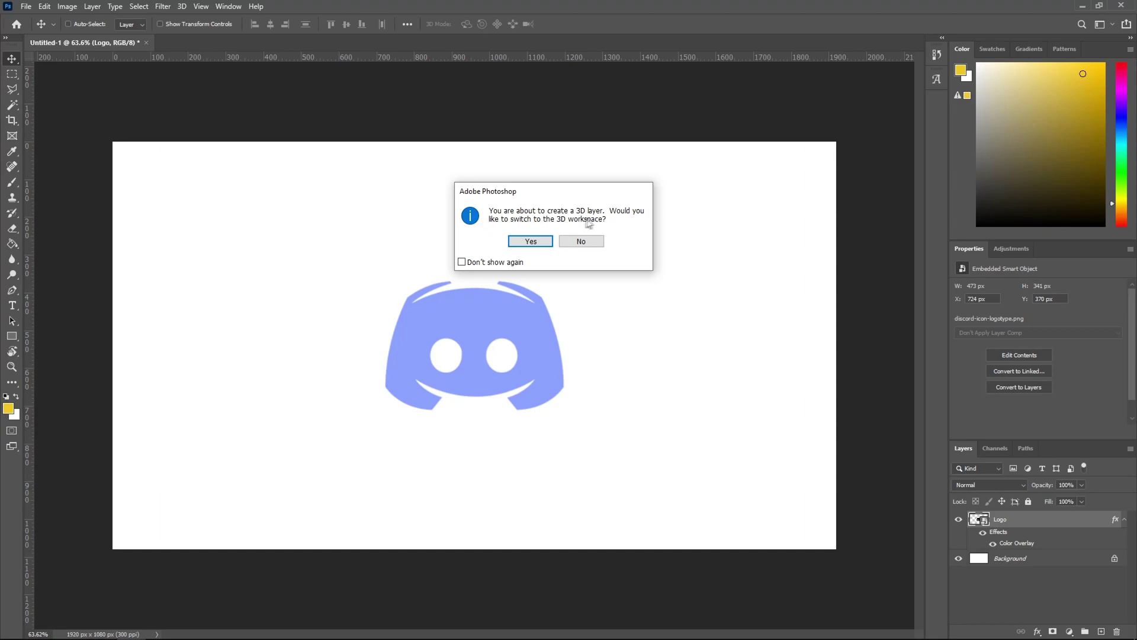
left_click(531, 242)
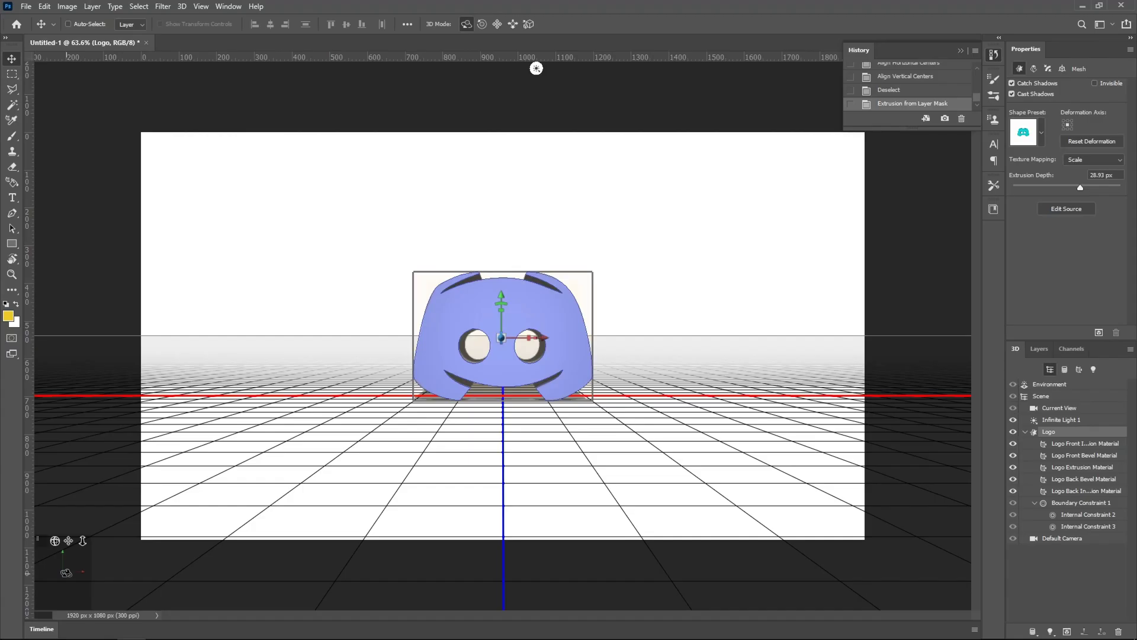
- Orbit, pan and dolly the camera and rotate the mesh so the logo stands upright facing front
mouse_move(536, 68)
left_mouse_down()
mouse_move(254, 68)
mouse_move(471, 68)
mouse_move(41, 197)
mouse_move(110, 67)
mouse_move(533, 67)
mouse_move(506, 68)
mouse_move(518, 69)
left_mouse_up()
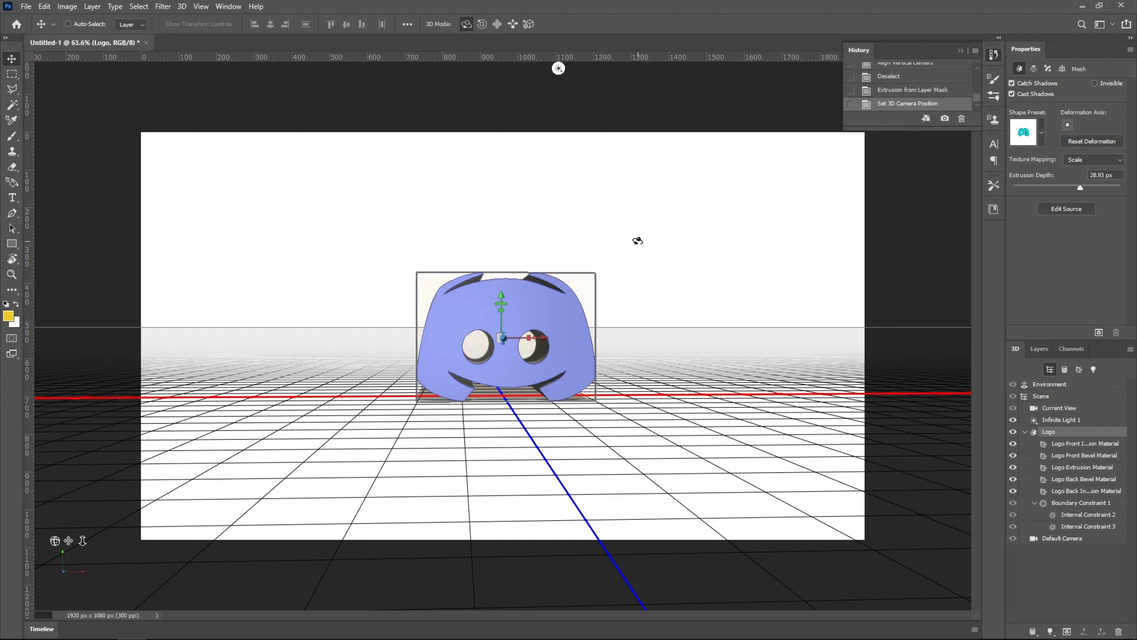
left_click_drag(637, 241, 522, 372)
left_click_drag(564, 300, 642, 236)
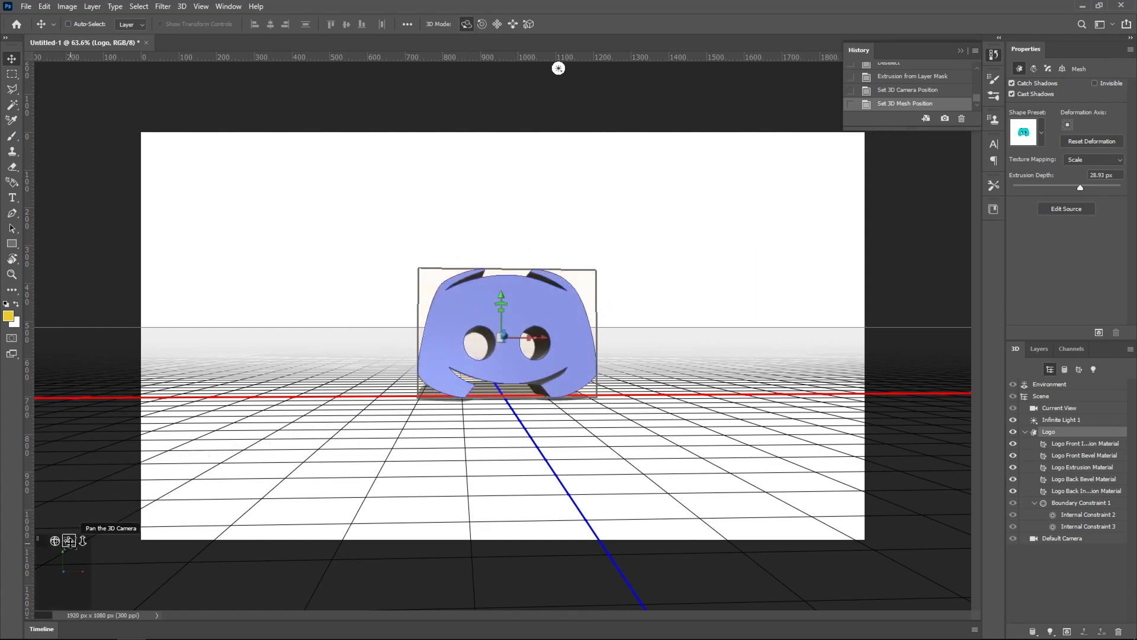
mouse_move(68, 540)
left_mouse_down()
mouse_move(93, 573)
mouse_move(71, 543)
left_mouse_up()
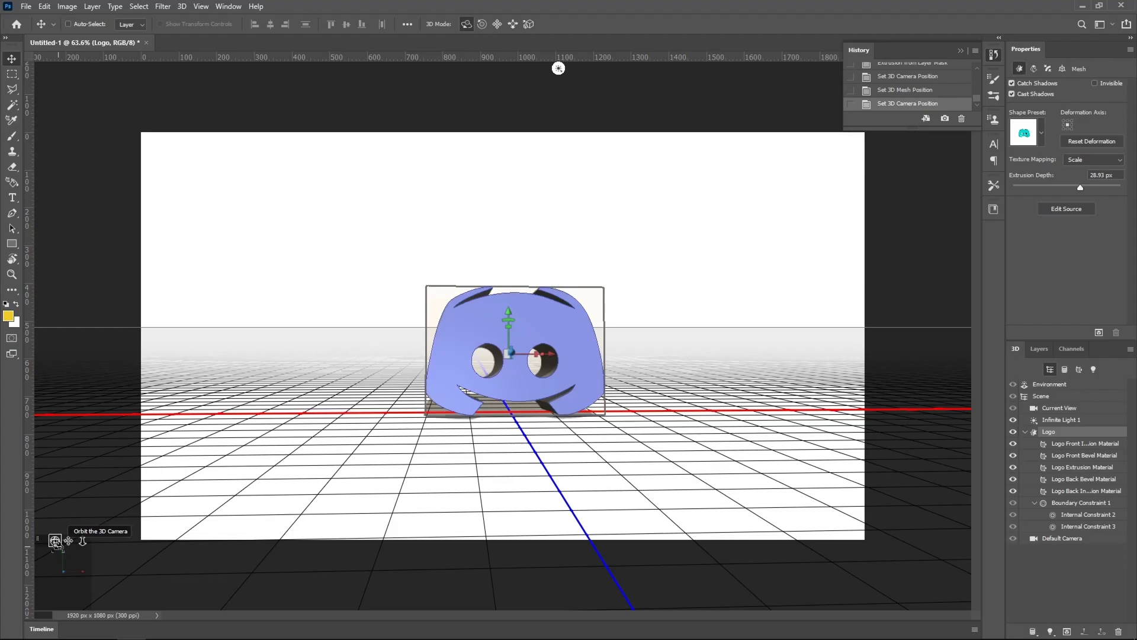
mouse_move(55, 541)
left_mouse_down()
mouse_move(266, 547)
mouse_move(54, 540)
left_mouse_up()
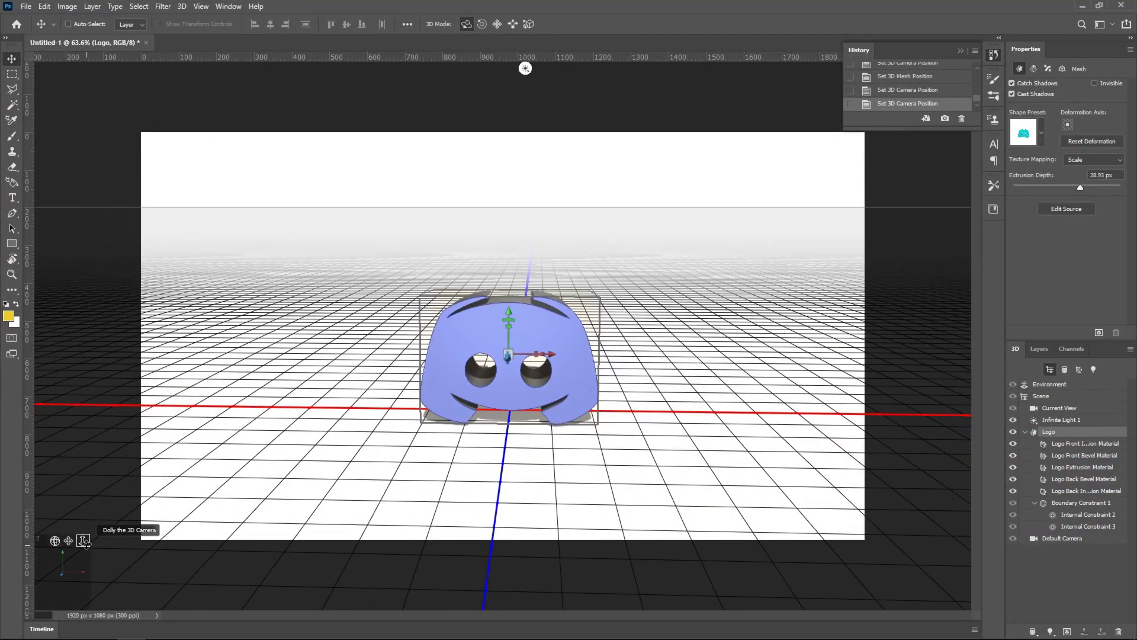
left_click_drag(84, 541, 43, 518)
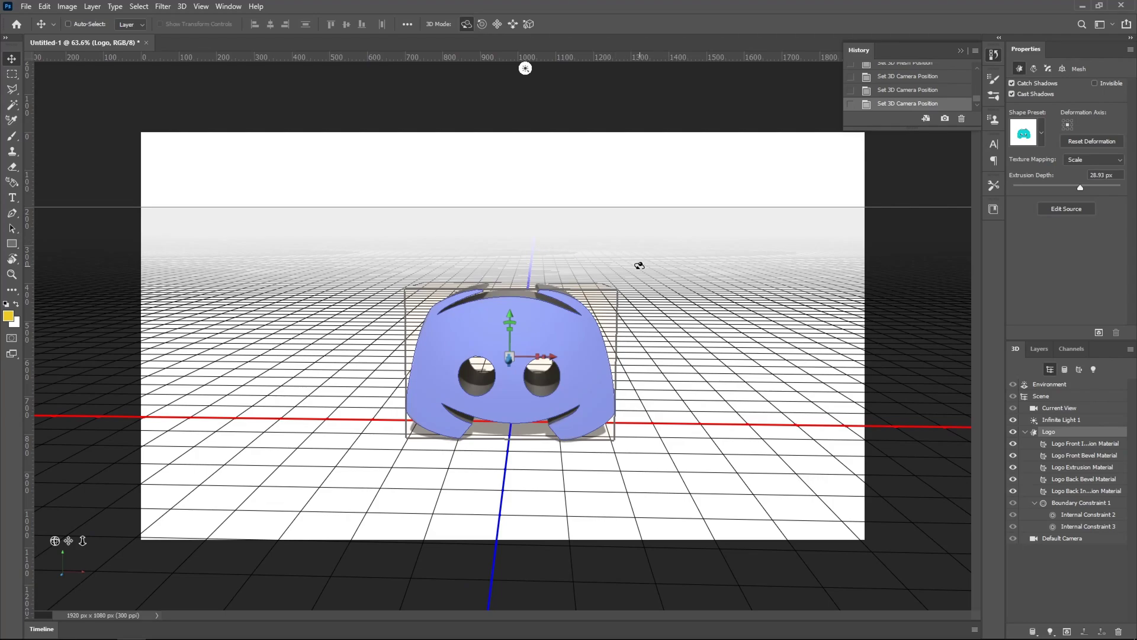
- Reduce the logo's extrusion depth to 8.14 px and rotate it back to face the camera
left_click_drag(696, 255, 401, 256)
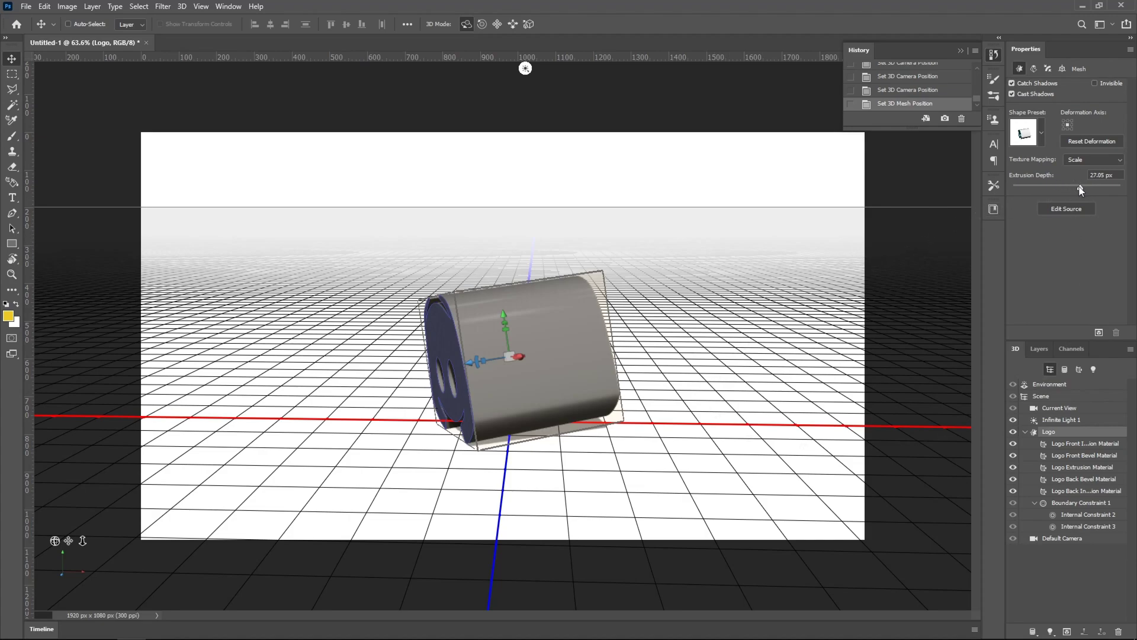
mouse_move(1079, 187)
left_mouse_down()
mouse_move(1070, 188)
mouse_move(1093, 188)
mouse_move(1070, 193)
left_mouse_up()
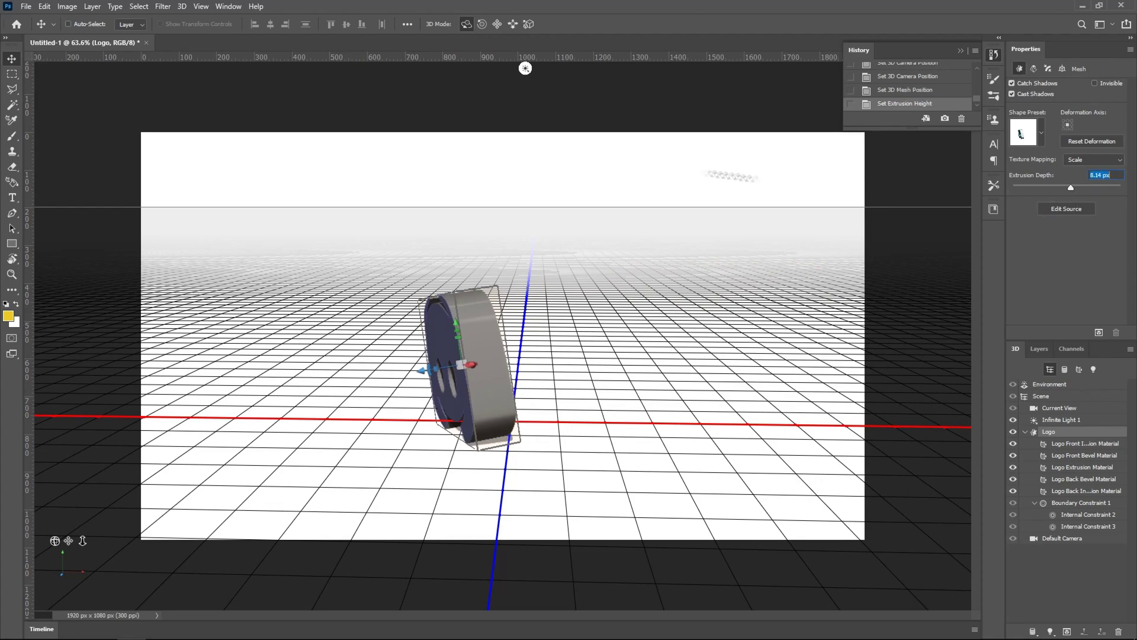
left_click_drag(558, 190, 769, 188)
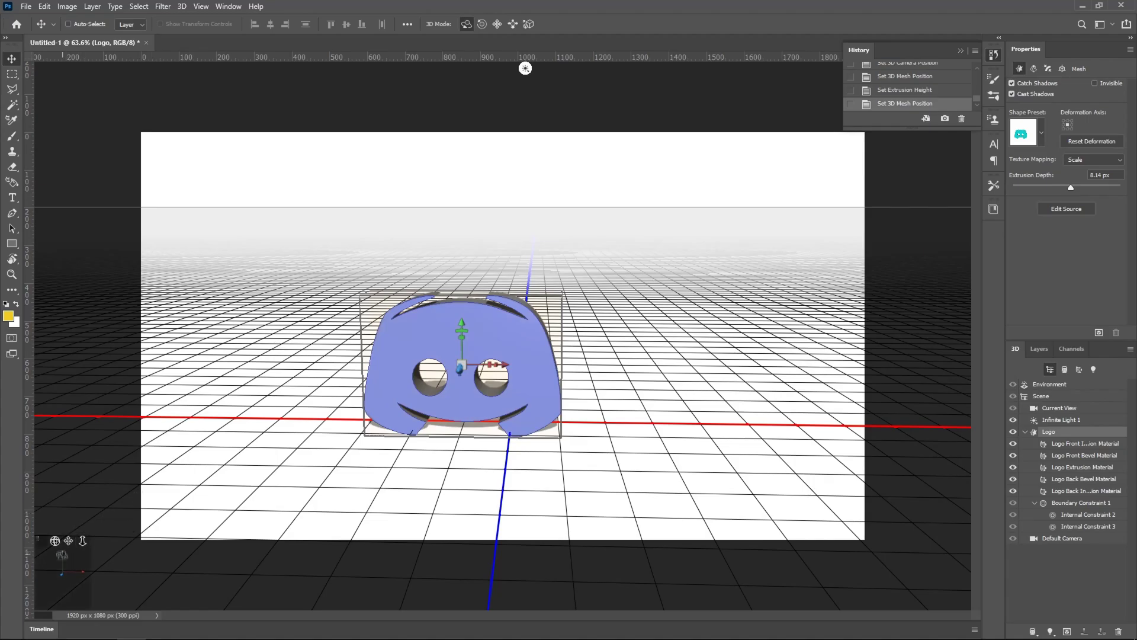
- Angle the mesh, move it closer, and orbit the camera to view the logo from slightly below, centred
left_click_drag(68, 577, 44, 534)
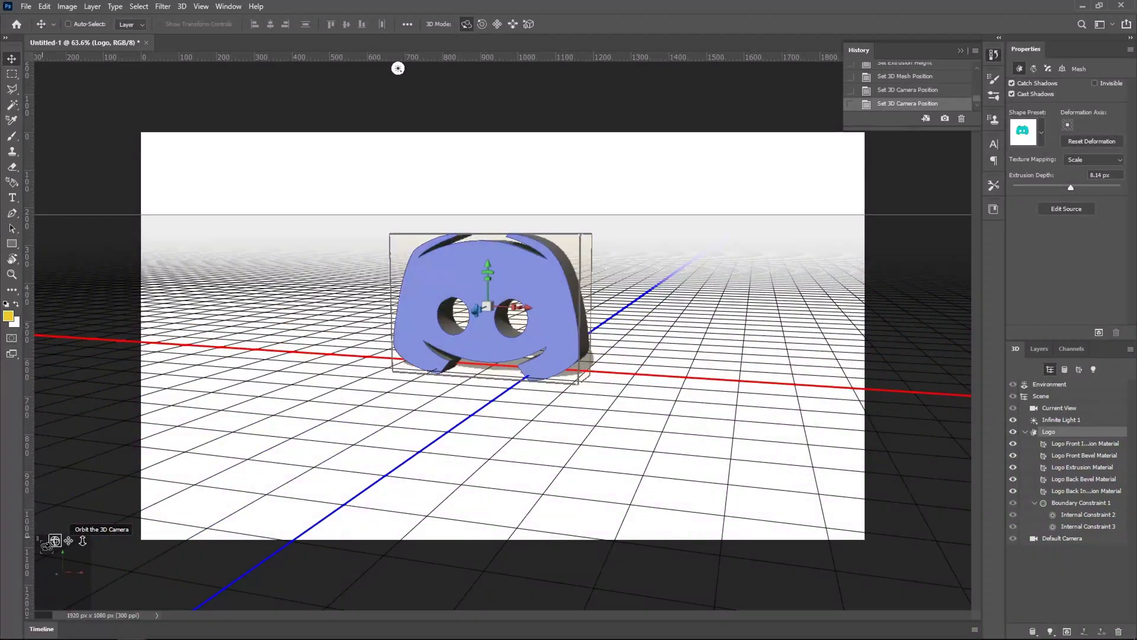
left_click_drag(508, 166, 305, 253)
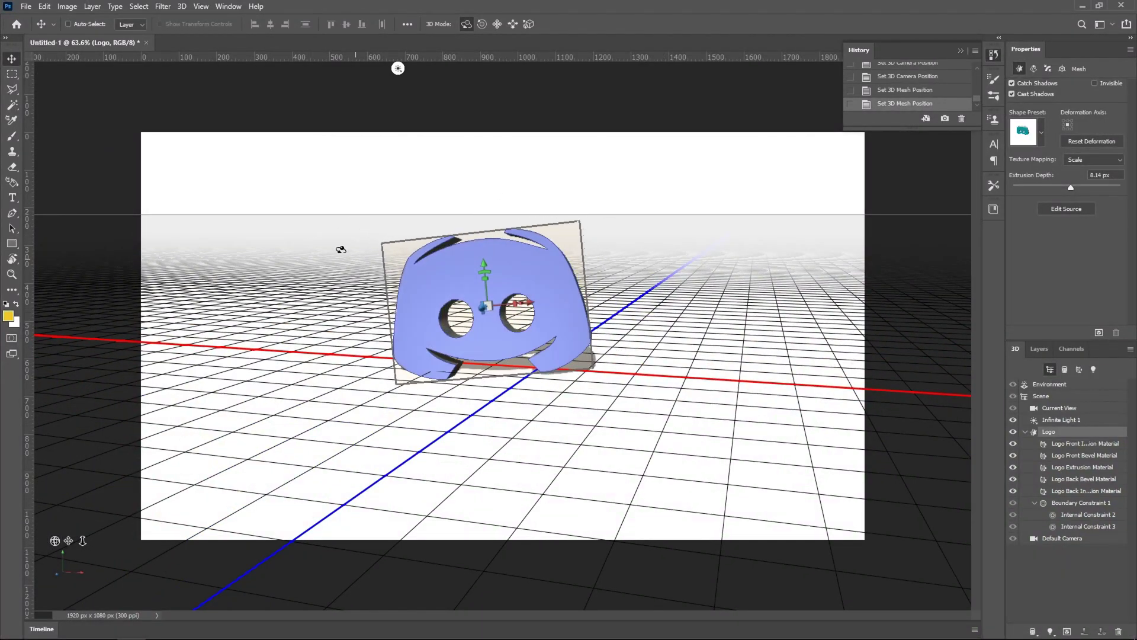
left_click_drag(414, 234, 627, 309)
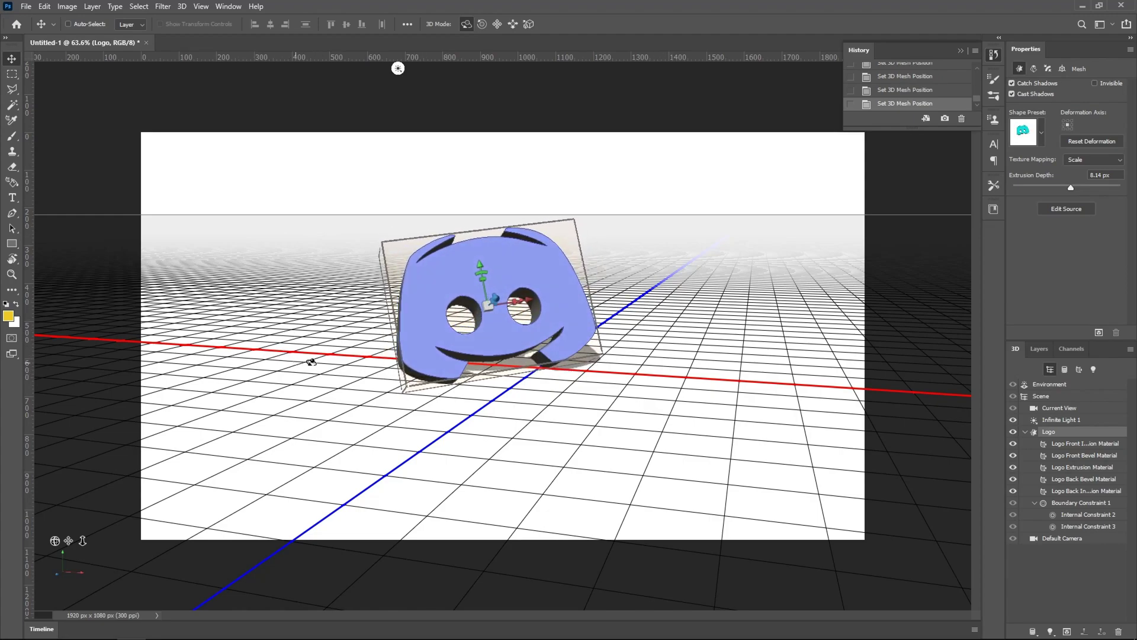
left_click_drag(54, 540, 50, 595)
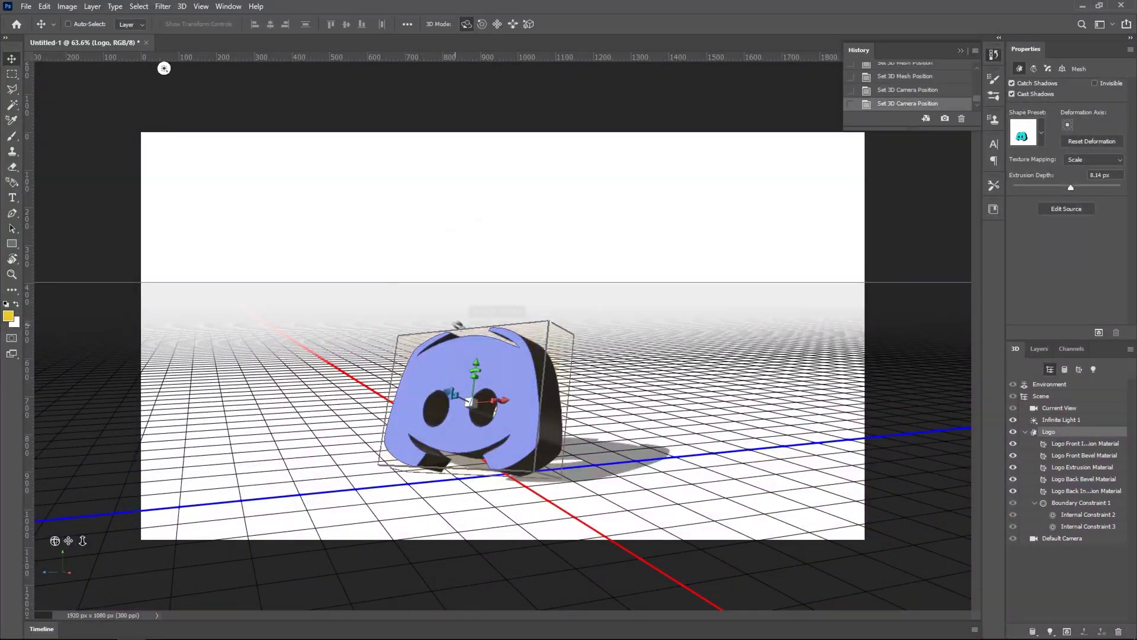
left_click_drag(457, 325, 465, 177)
left_click_drag(62, 568, 60, 566)
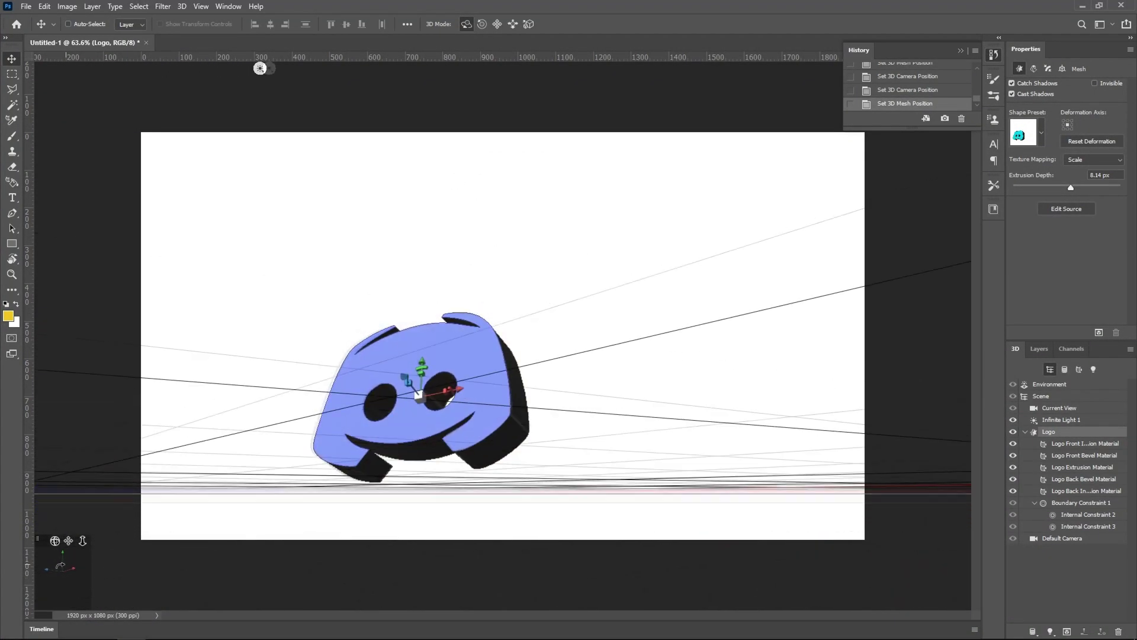
left_click_drag(260, 68, 242, 68)
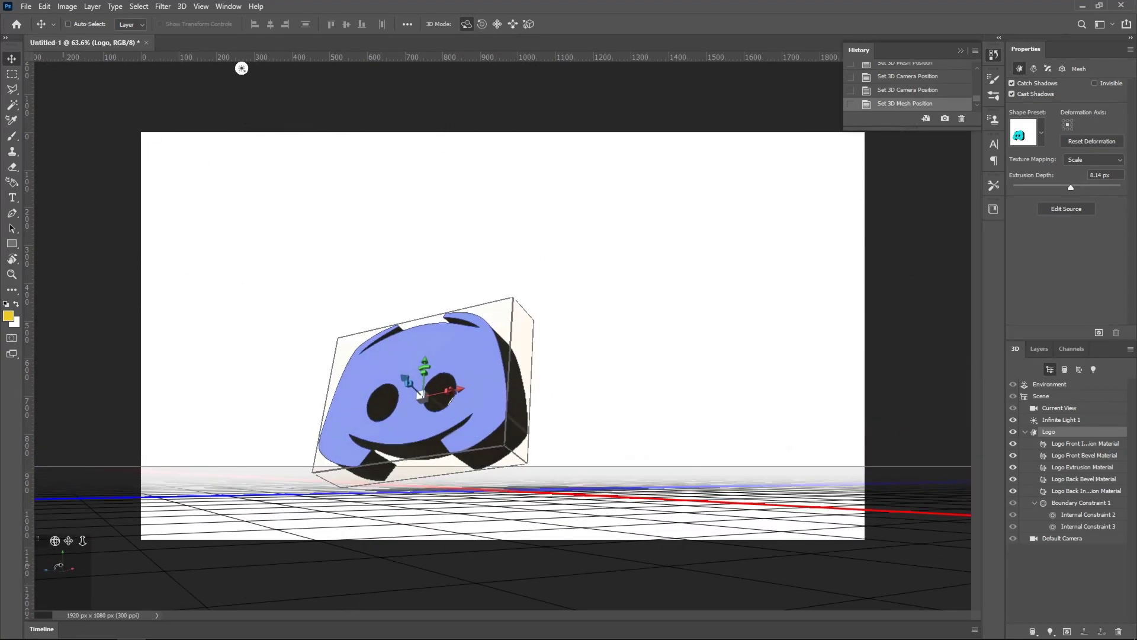
left_click_drag(69, 540, 85, 529)
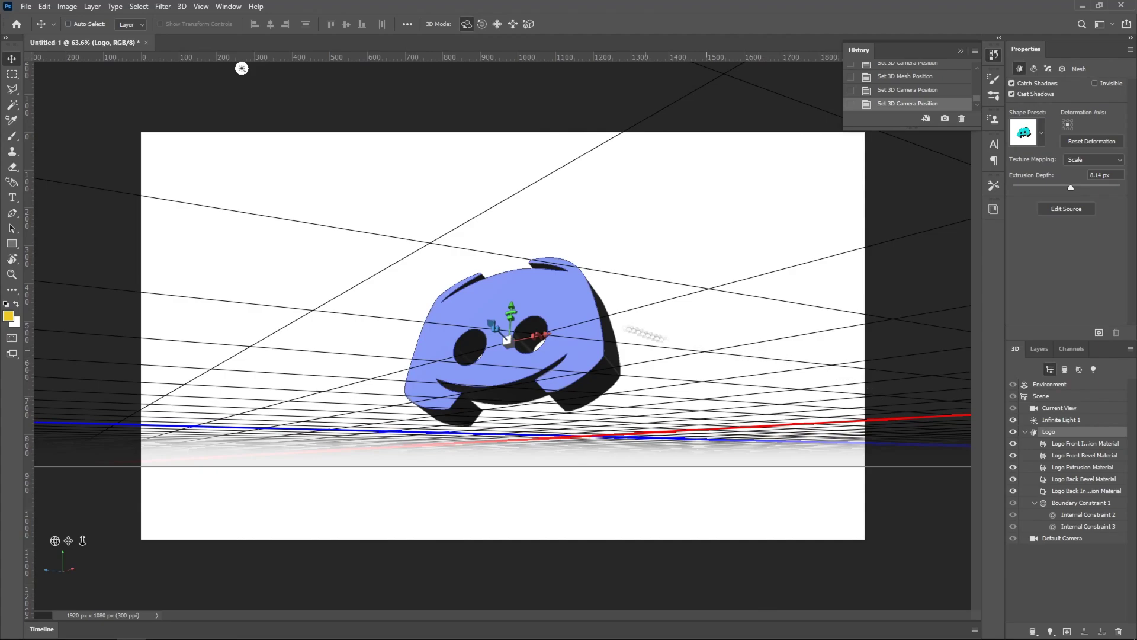
- Switch the workspace to Essentials (Default)
left_click(228, 6)
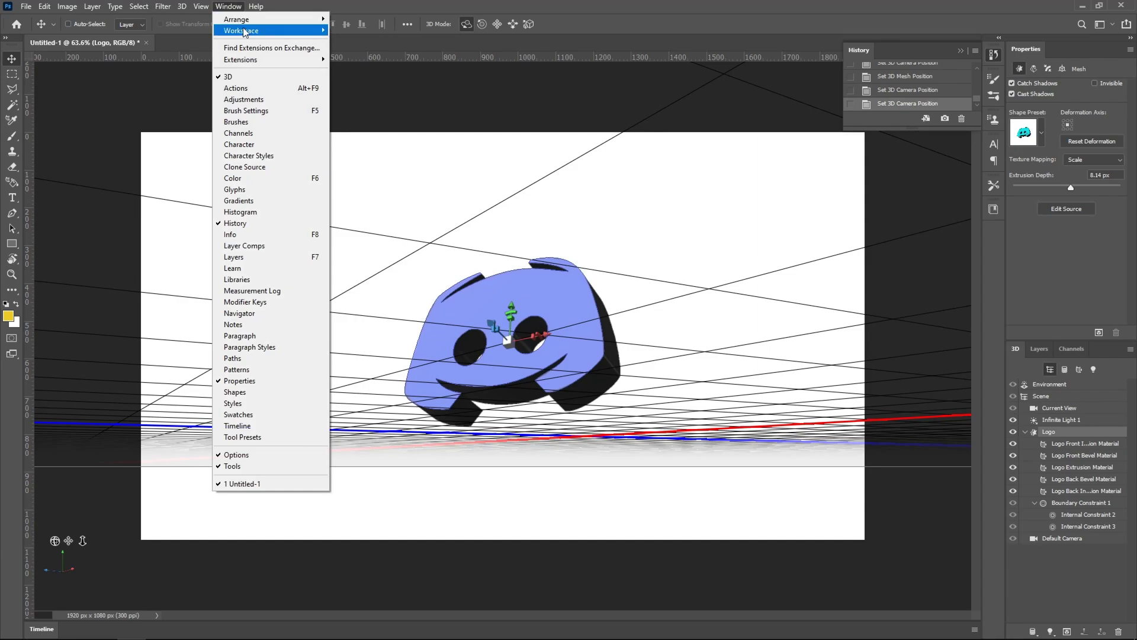
mouse_move(244, 31)
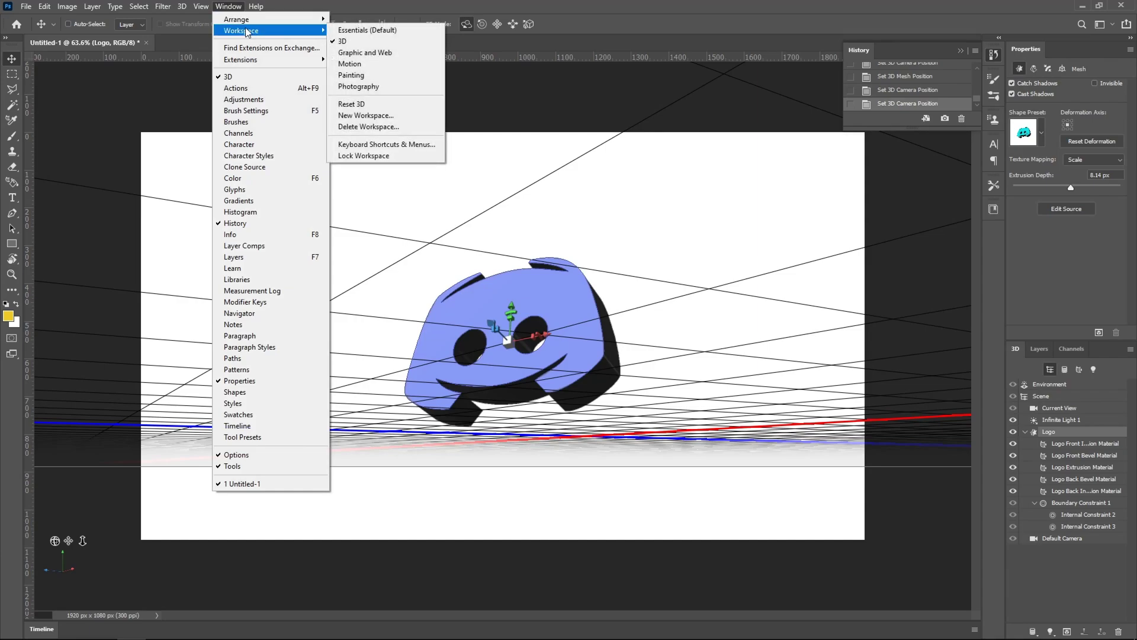
left_click(353, 31)
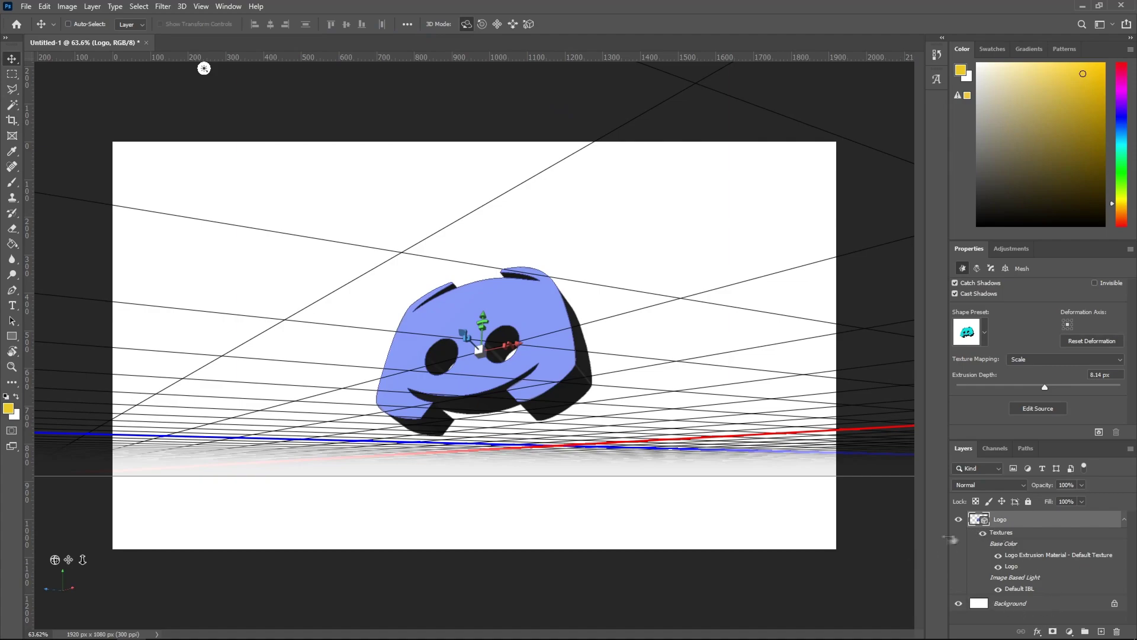
- Preview the render via the camera properties, deselecting and reselecting the Logo layer
left_click(899, 542)
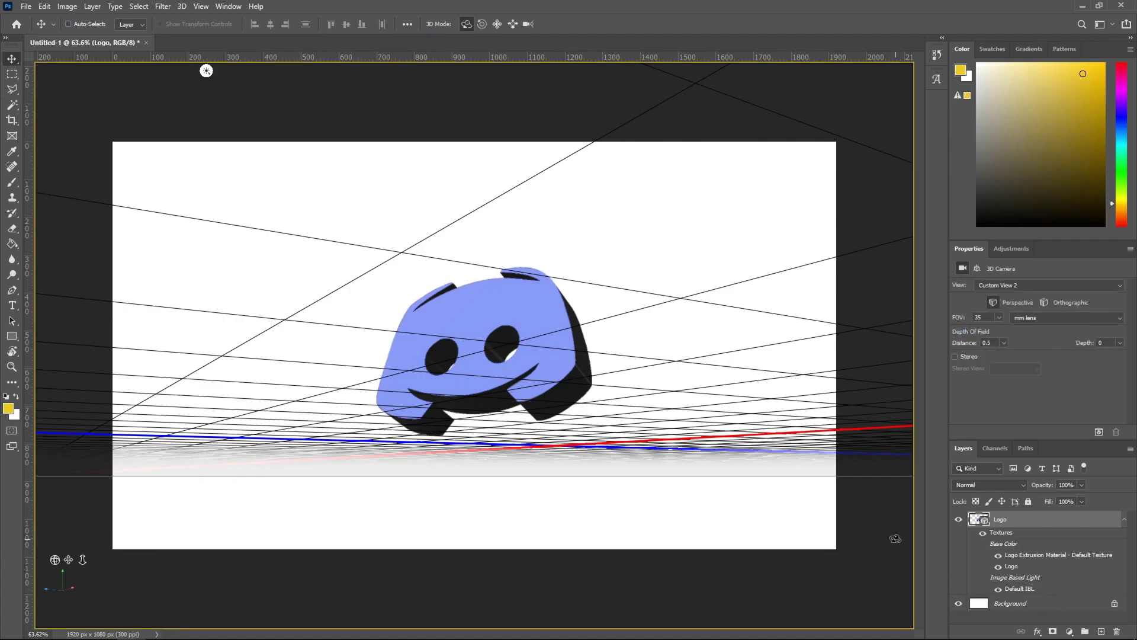
left_click(1008, 613)
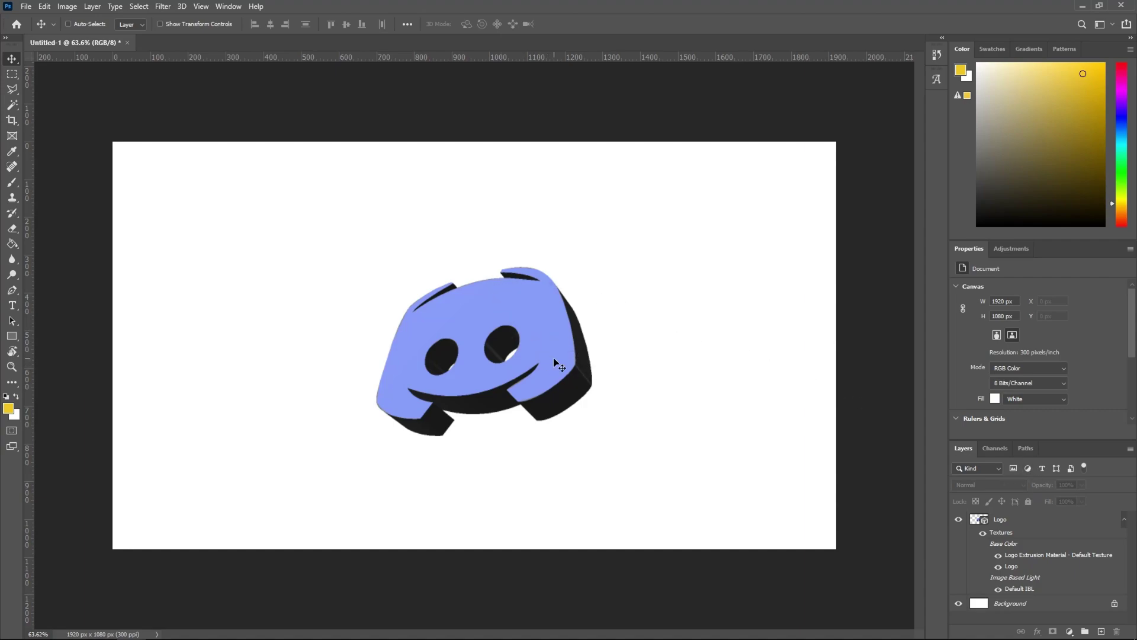
left_click(1044, 521)
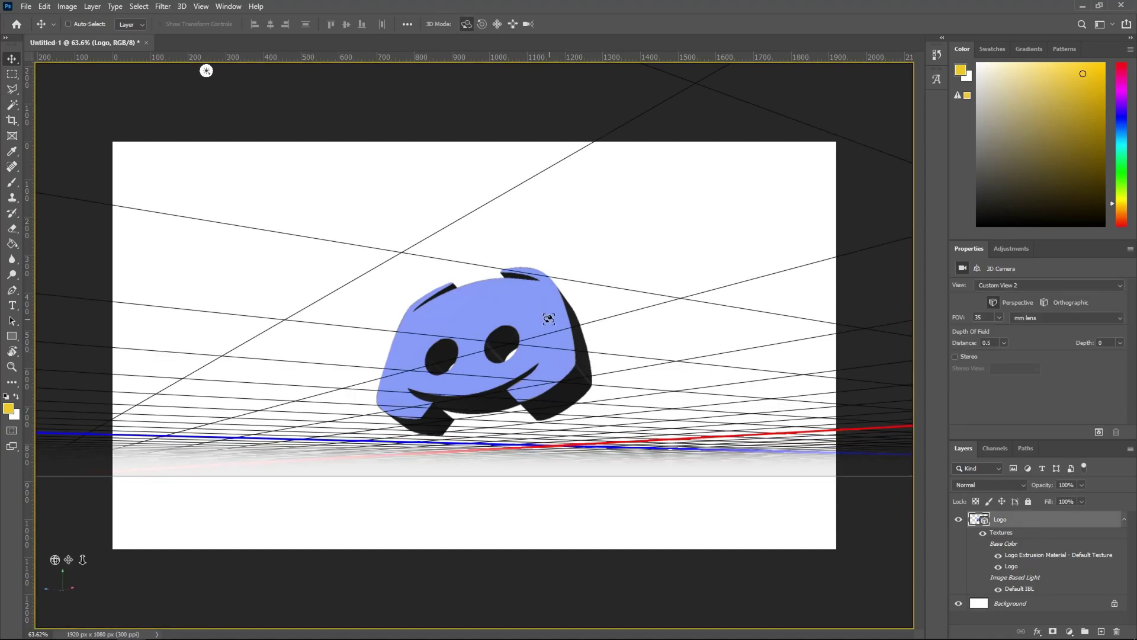
- Convert the 3D Logo layer into a smart object and nudge it up and left
right_click(1023, 518)
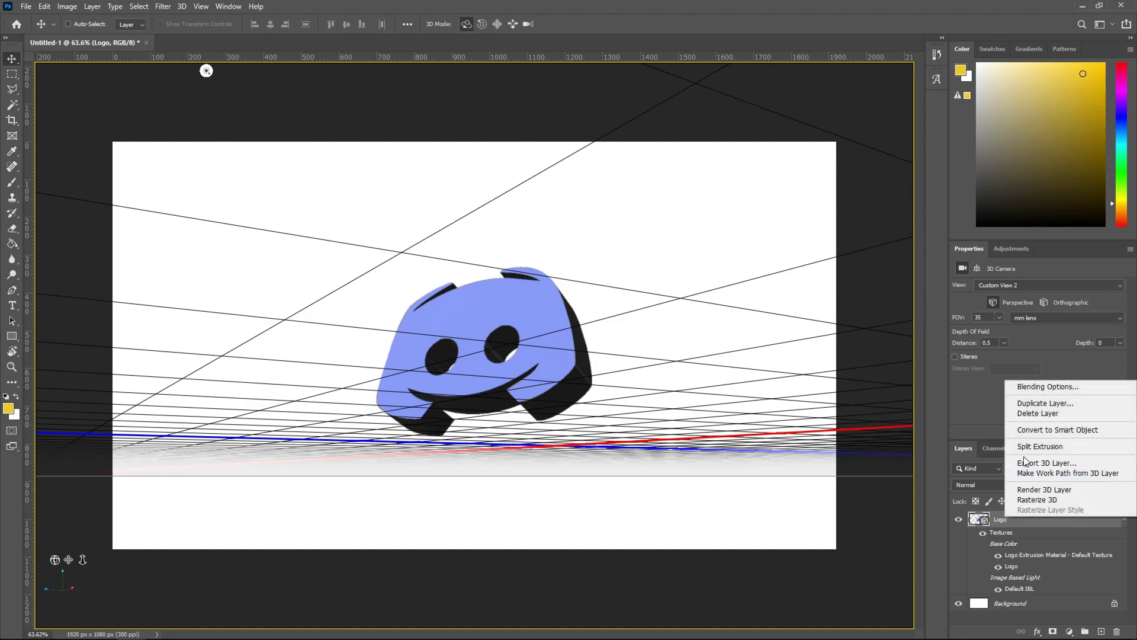
left_click(1019, 429)
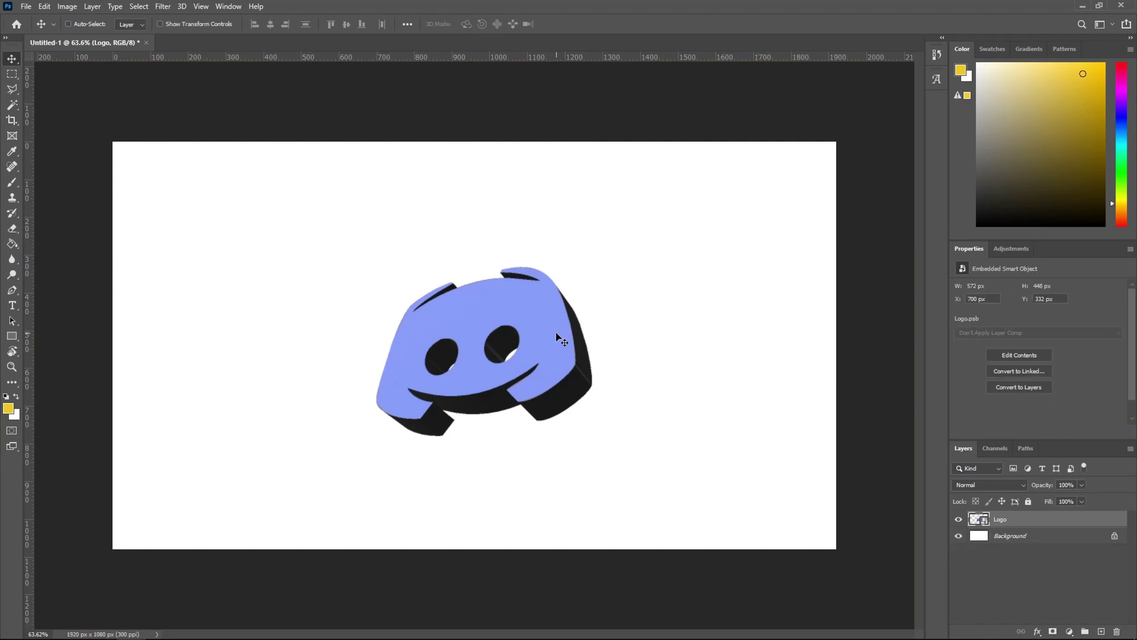
mouse_move(557, 337)
left_mouse_down()
mouse_move(520, 307)
mouse_move(545, 320)
left_mouse_up()
- Centre the logo horizontally and vertically on the canvas using Select All and the align buttons
key("ctrl+a")
left_click(254, 24)
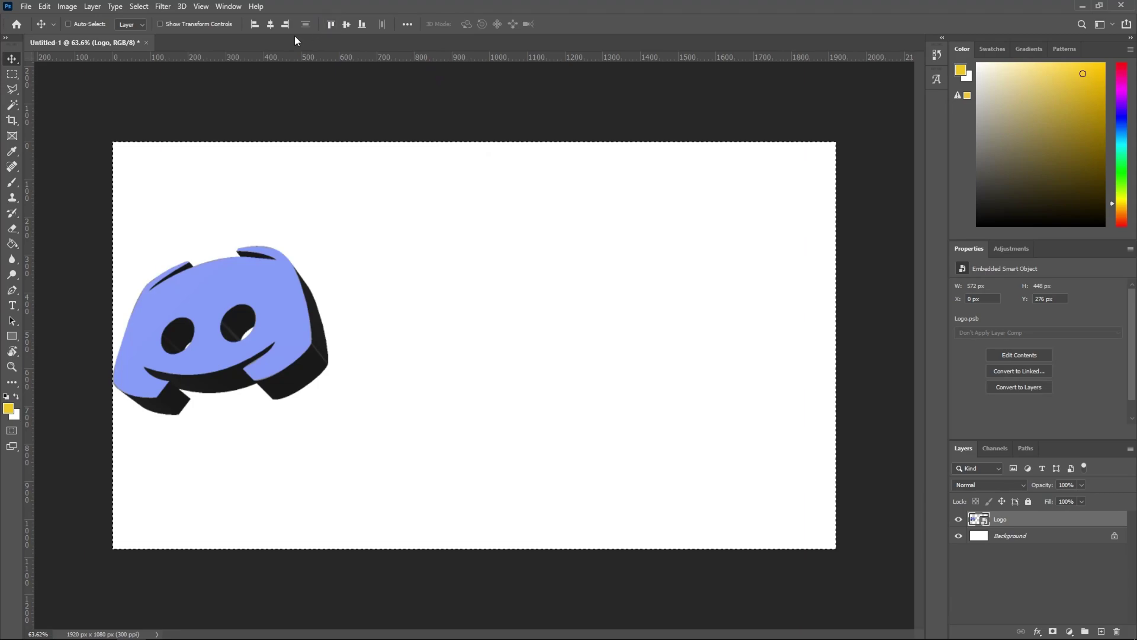
left_click(270, 24)
key("ctrl+d")
left_click(347, 23)
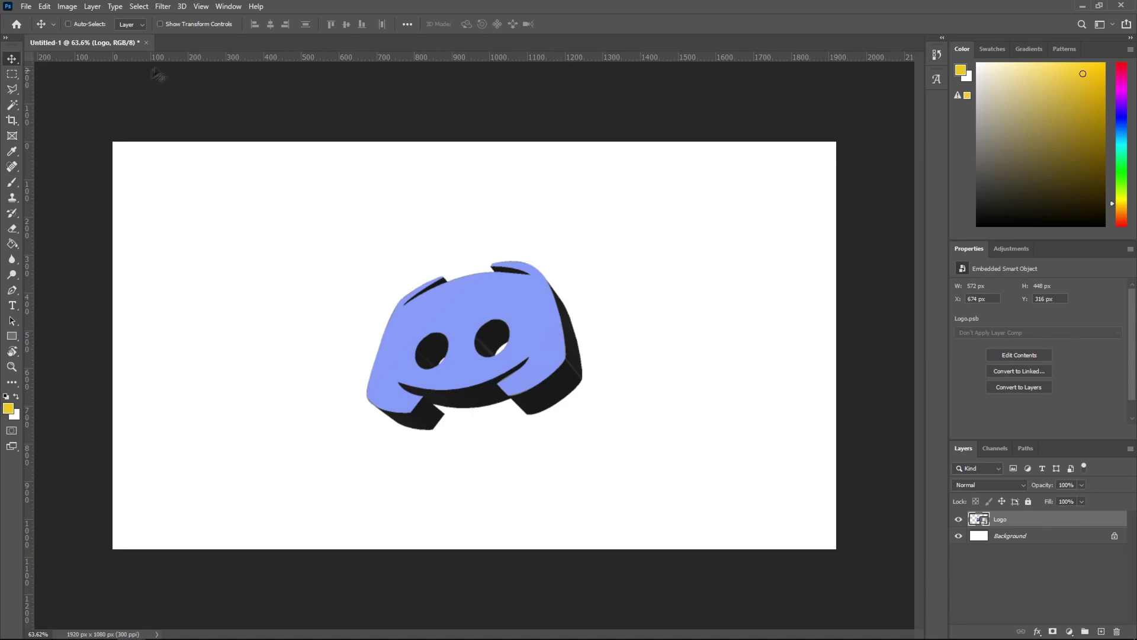
mouse_move(554, 330)
left_mouse_down()
mouse_move(551, 341)
mouse_move(626, 359)
mouse_move(549, 335)
left_mouse_up()
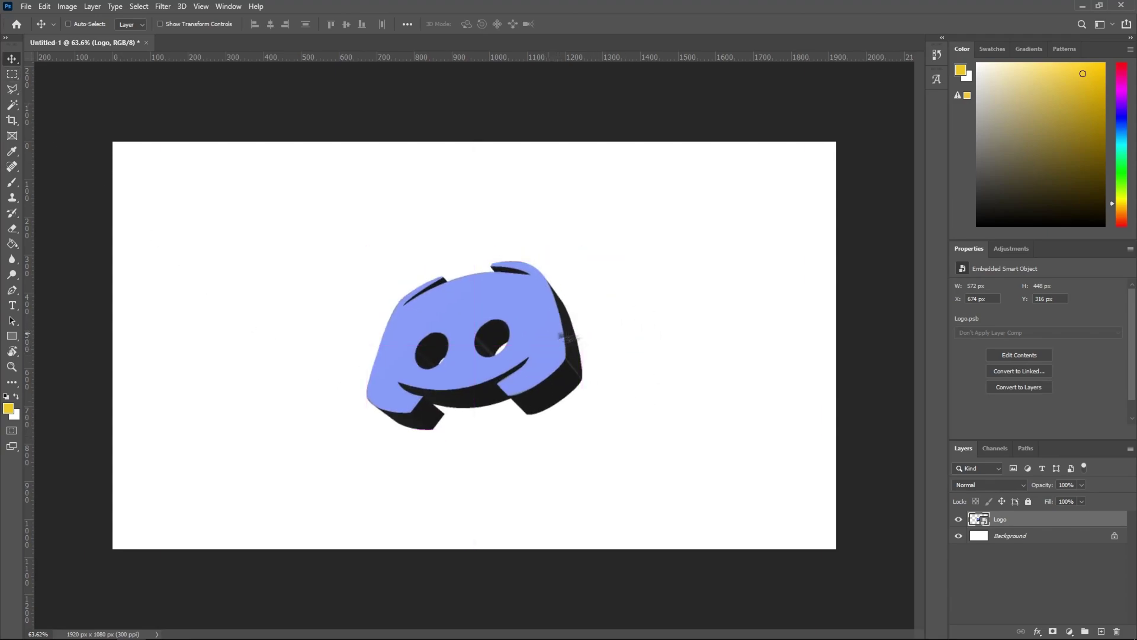